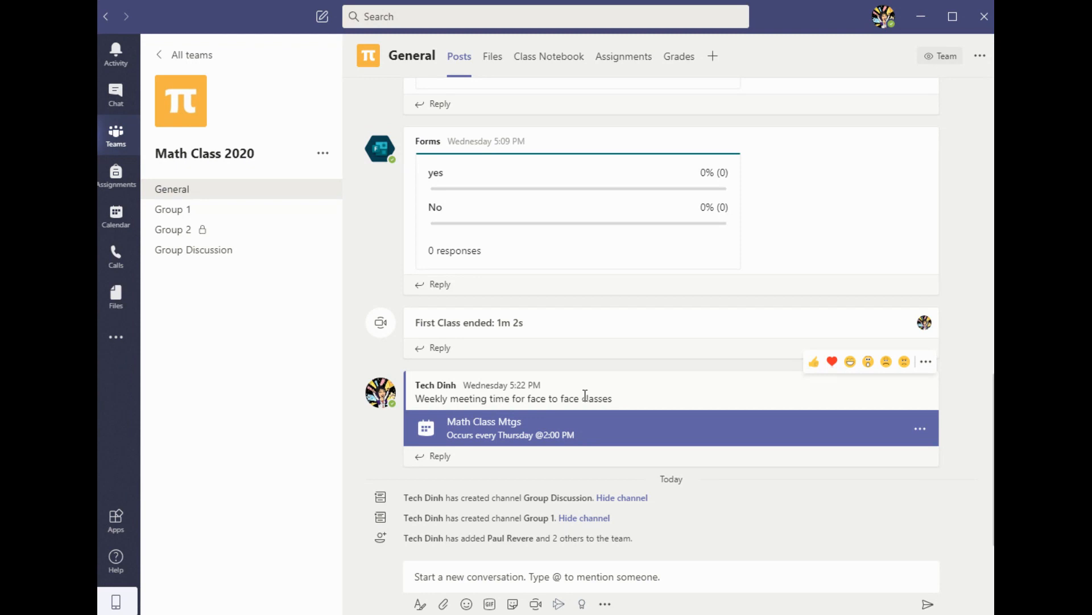
Create a channel named Group 3 in the Math Class 2020 team with Private privacy, accessible only to specific people
{"action": "left_click", "coordinate": [222, 262]}
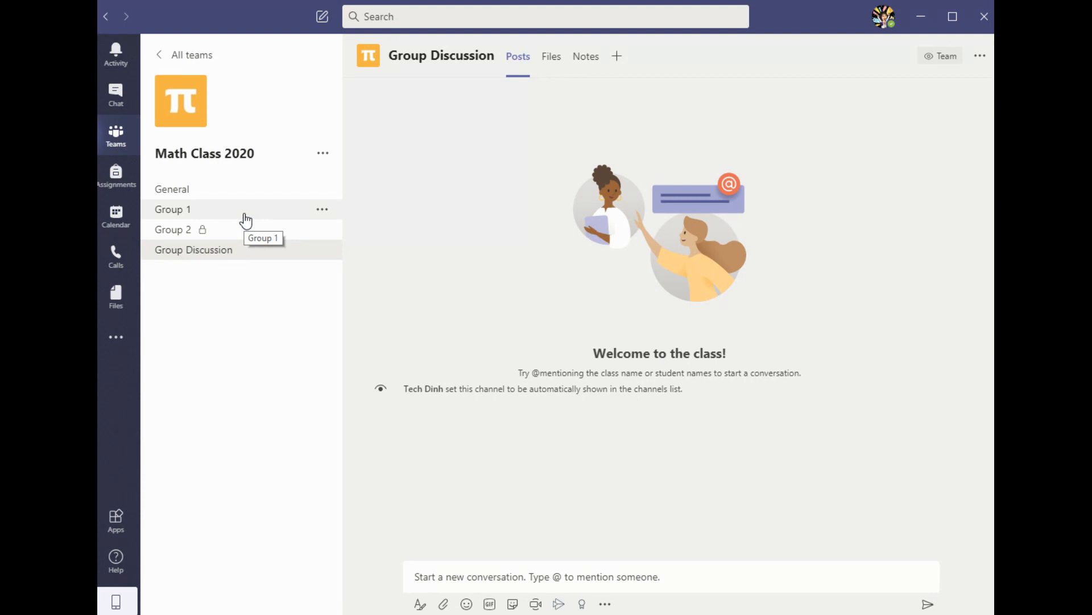
{"action": "left_click", "coordinate": [324, 159]}
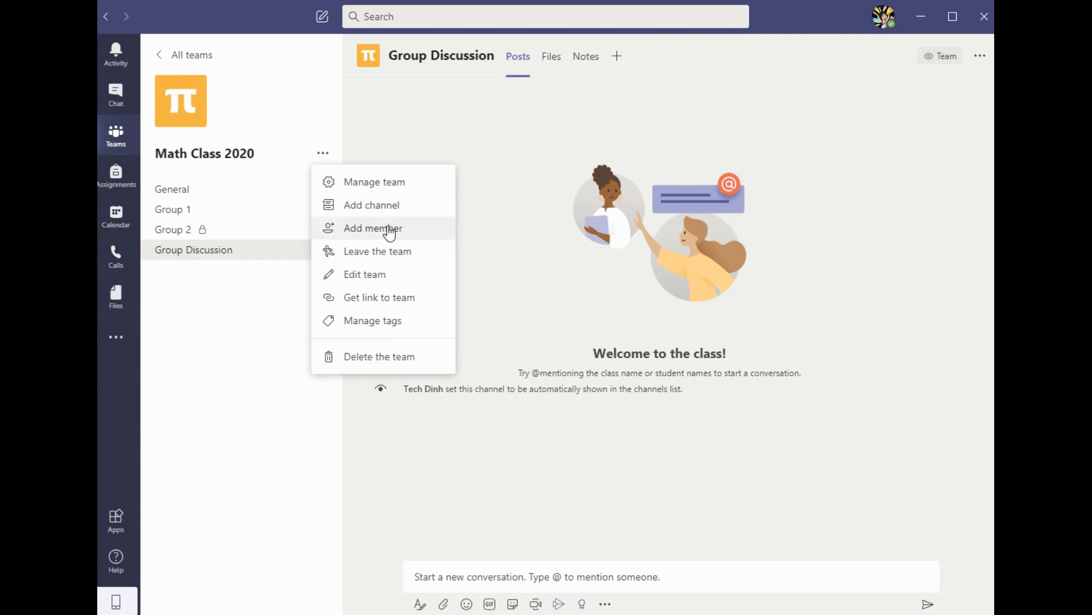
{"action": "left_click", "coordinate": [406, 207]}
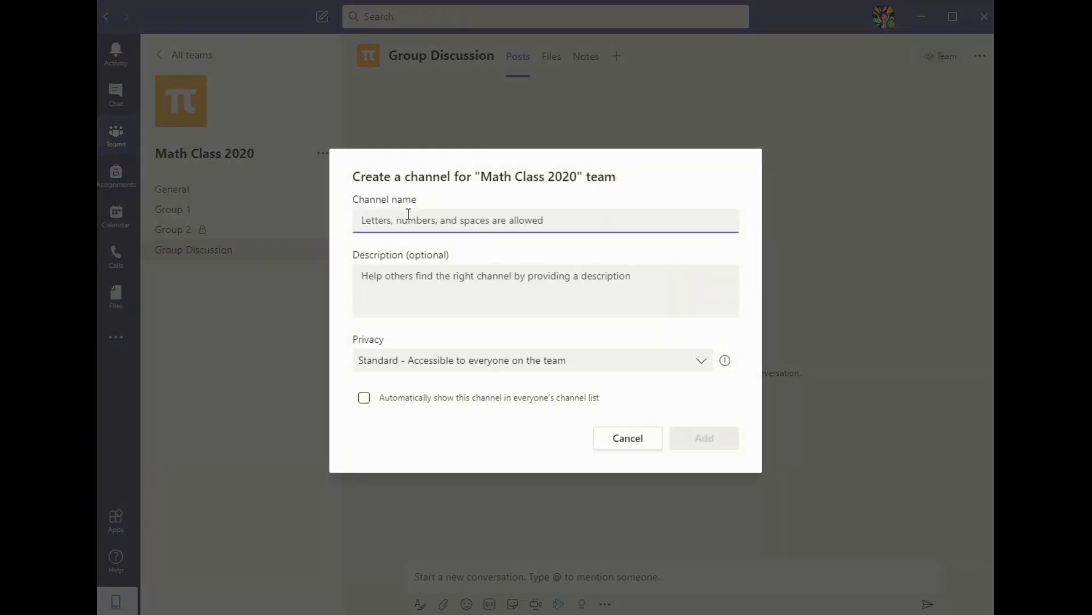
{"action": "type", "text": "Group "}
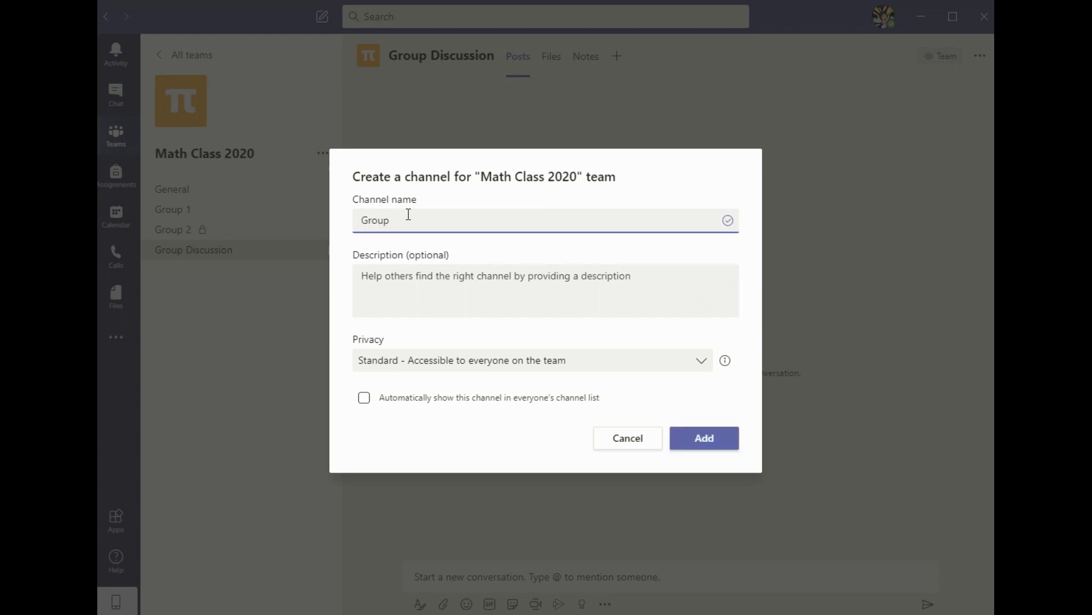
{"action": "type", "text": "3"}
{"action": "left_click", "coordinate": [368, 399]}
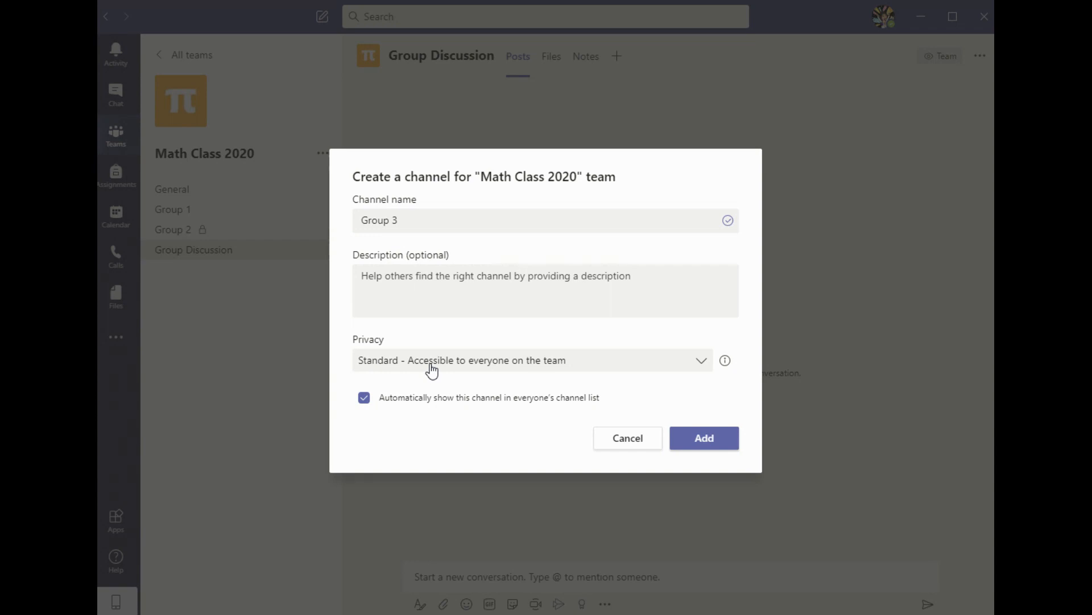
{"action": "left_click", "coordinate": [676, 368]}
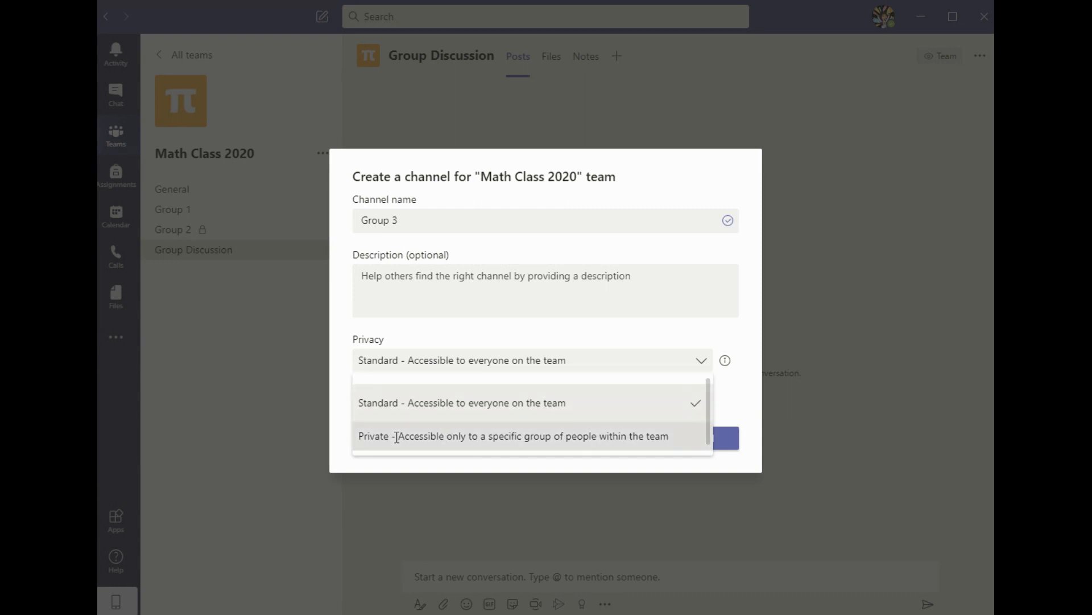
{"action": "left_click", "coordinate": [405, 437]}
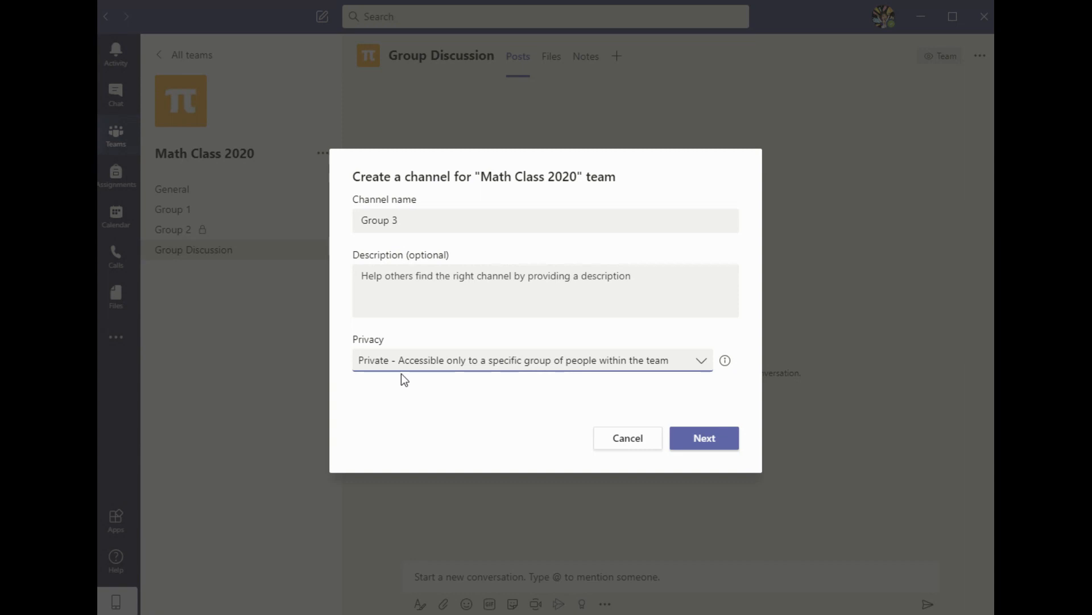
{"action": "left_click", "coordinate": [716, 446]}
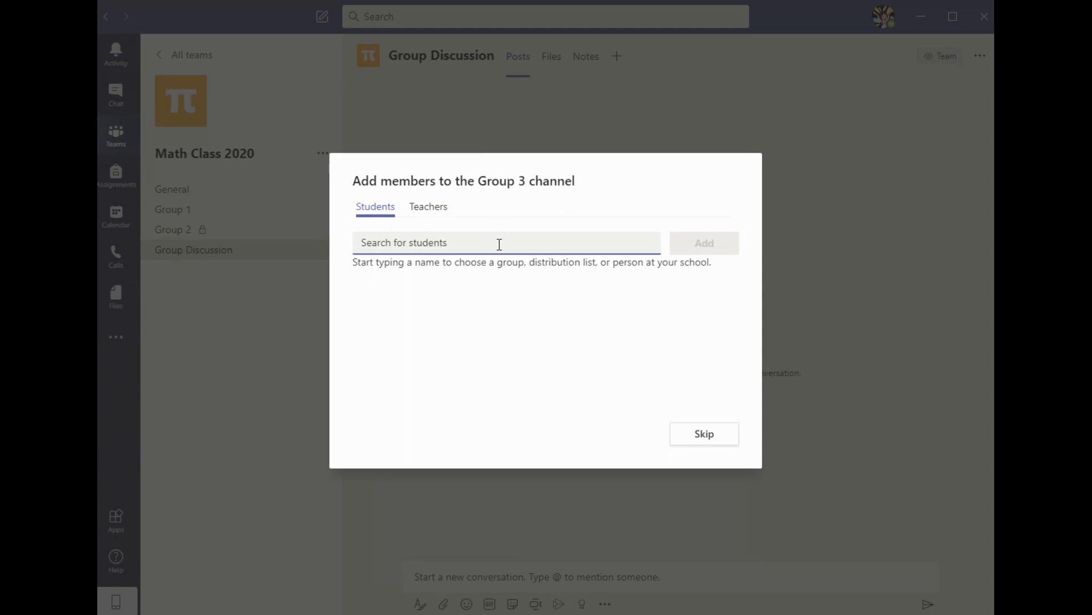
Add two students as members of the Group 3 channel and finish its setup
{"action": "type", "text": "marth wa"}
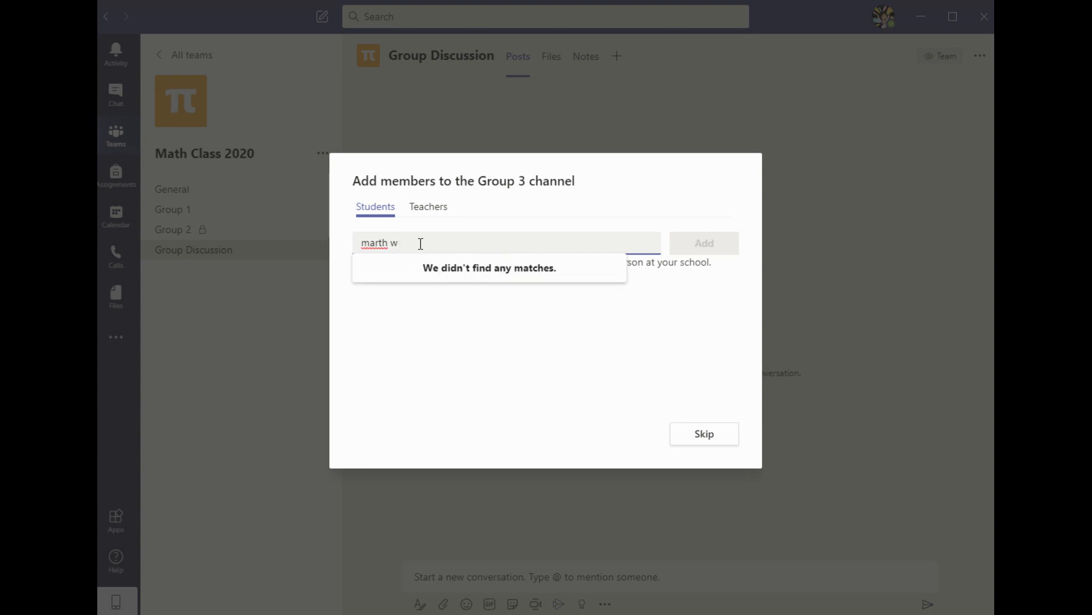
{"action": "key", "text": "BackSpace"}
{"action": "key", "text": "BackSpace"}
{"action": "key", "text": "BackSpace"}
{"action": "type", "text": "a"}
{"action": "left_click", "coordinate": [374, 276]}
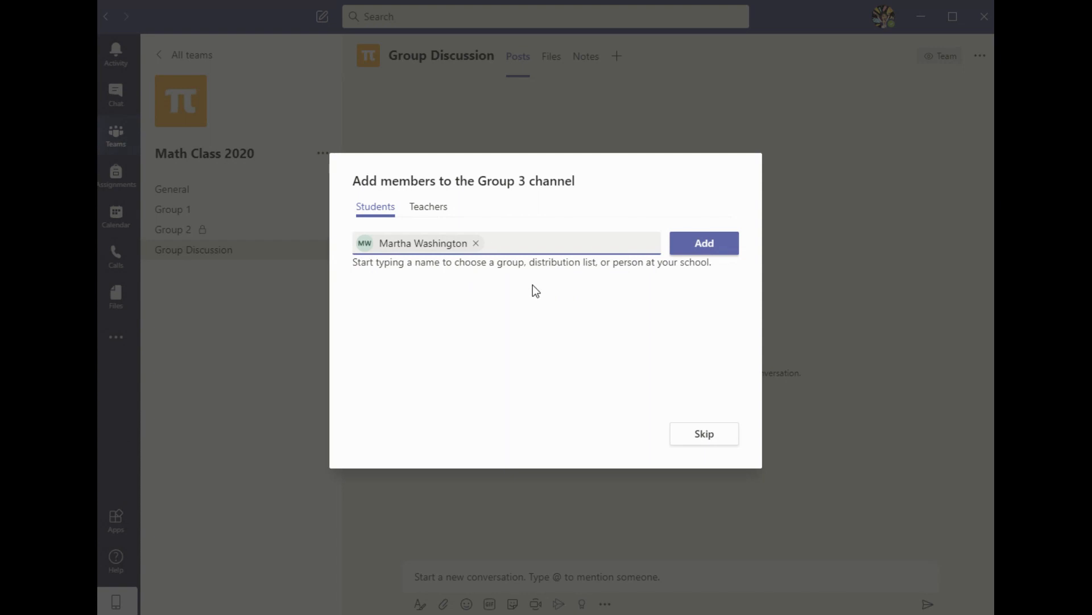
{"action": "type", "text": "paul rev"}
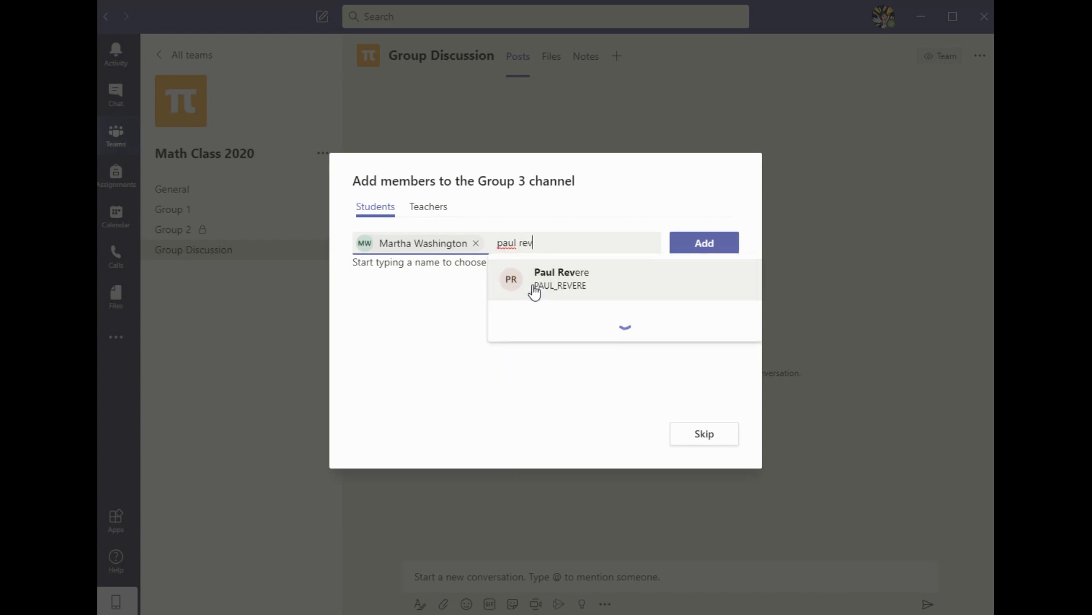
{"action": "left_click", "coordinate": [535, 279]}
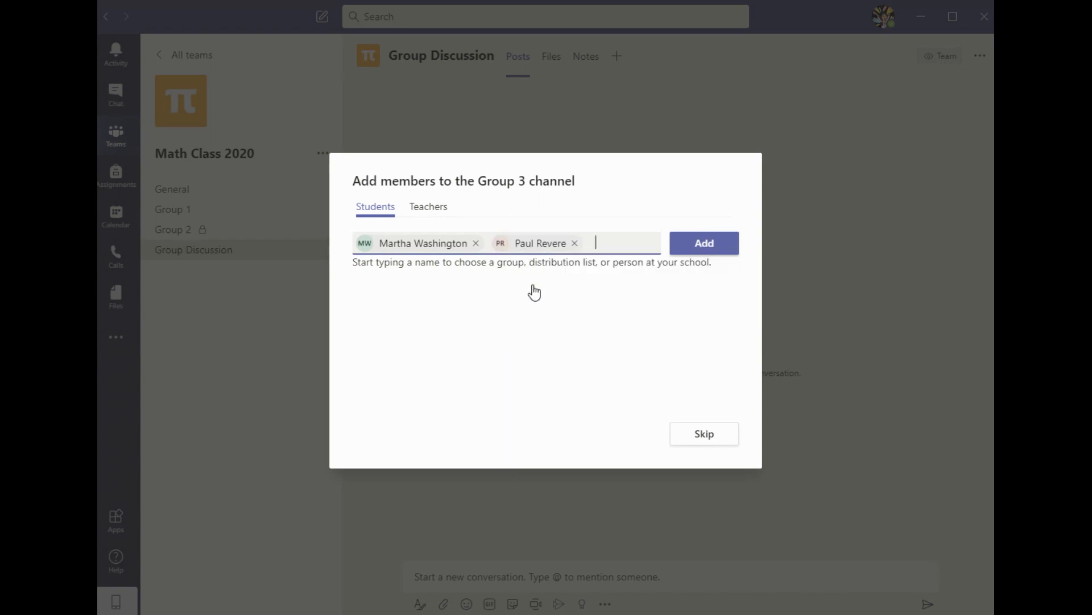
{"action": "left_click", "coordinate": [709, 242]}
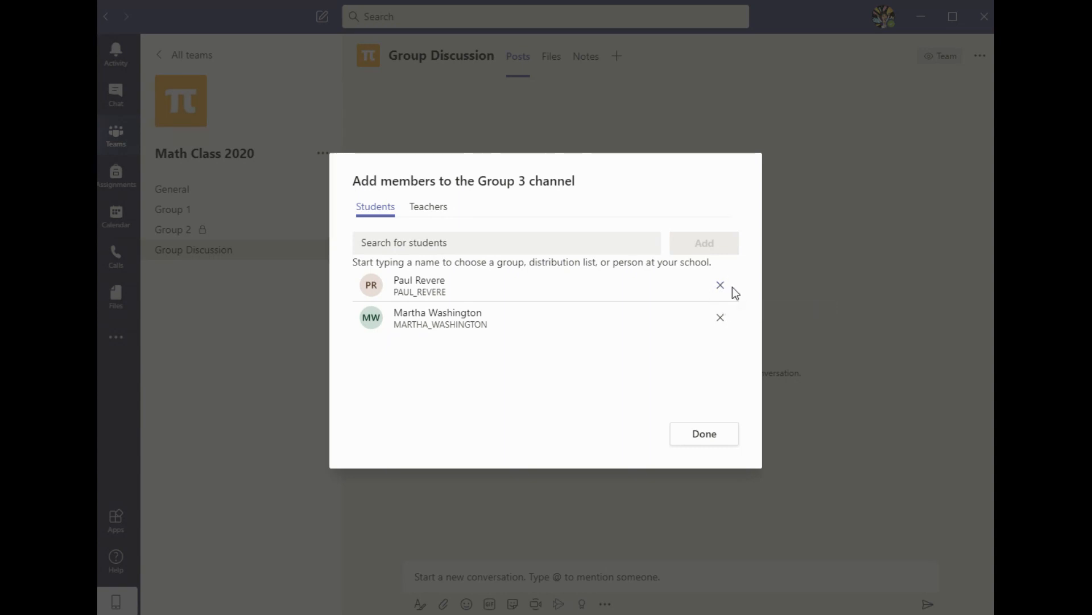
{"action": "left_click", "coordinate": [724, 431]}
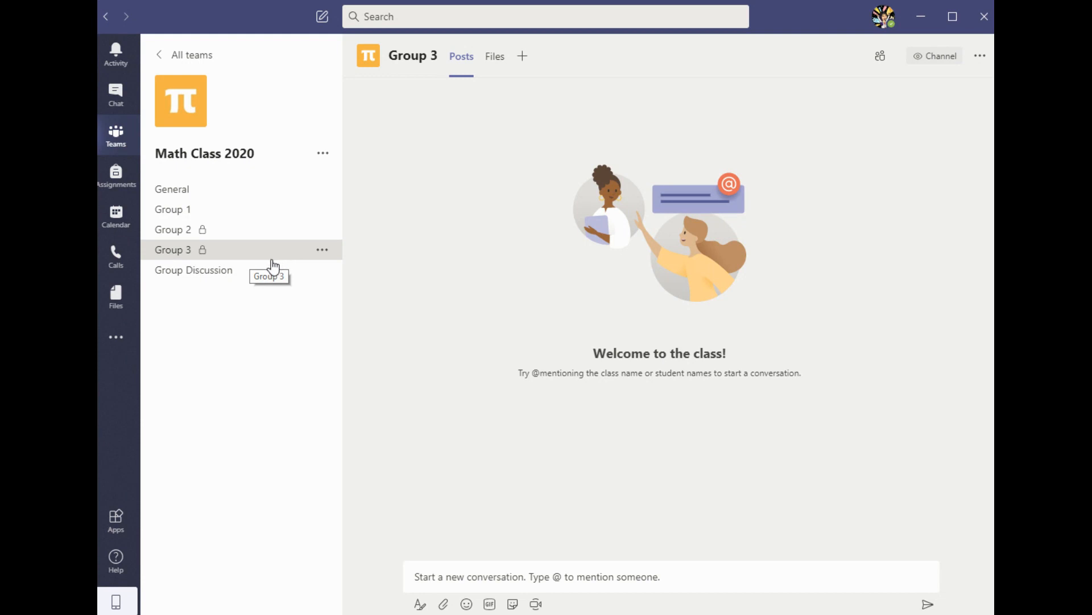
Open the Group Discussion channel and start a new conversation
{"action": "left_click", "coordinate": [249, 270]}
{"action": "left_click", "coordinate": [571, 575]}
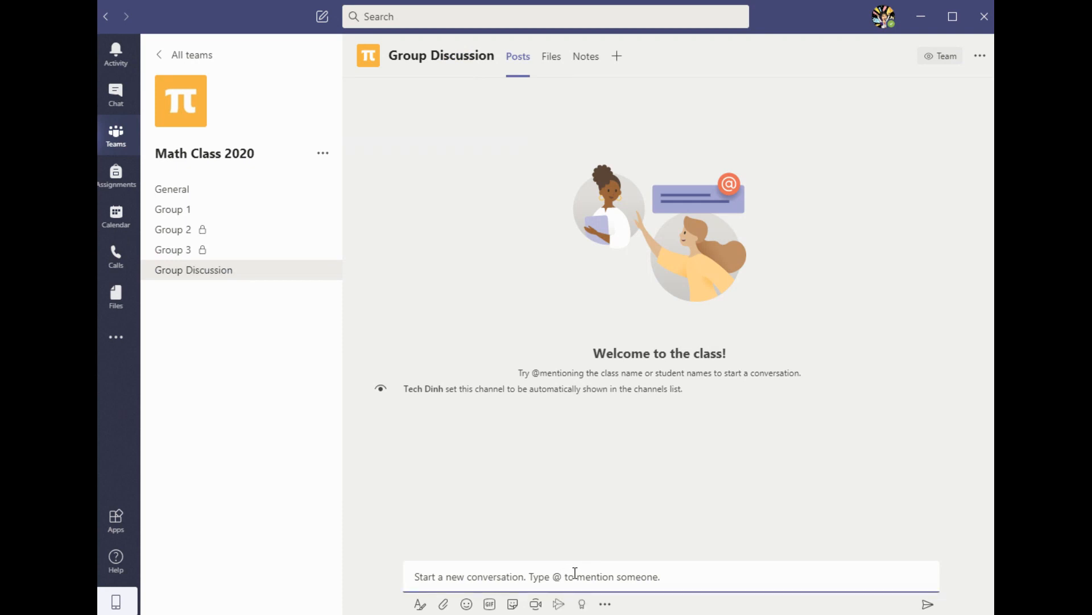
{"action": "type", "text": "martha"}
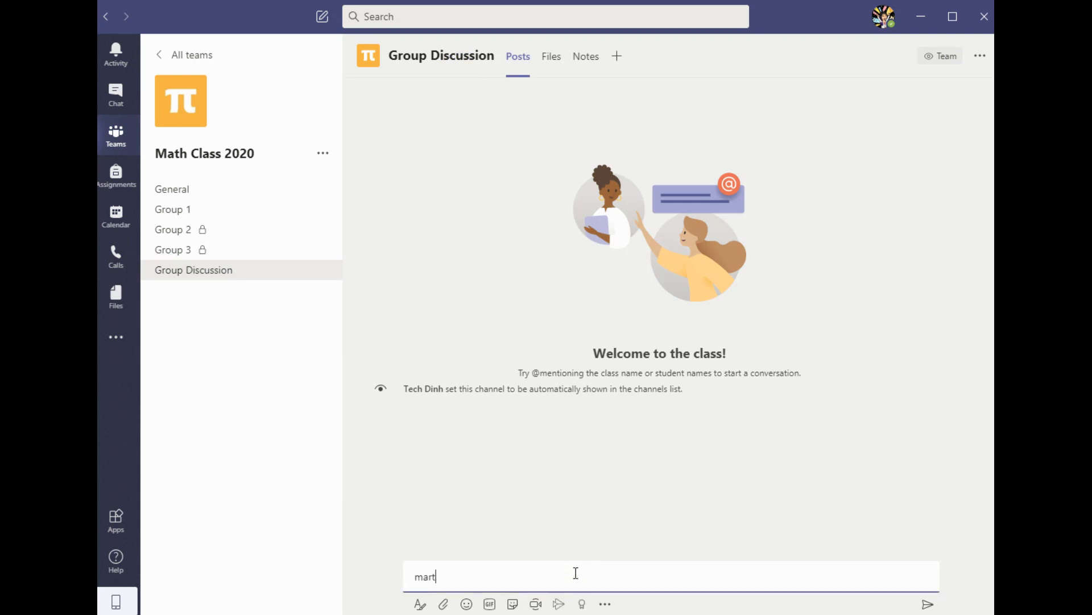
{"action": "key", "text": "BackSpace"}
{"action": "key", "text": "BackSpace"}
{"action": "key", "text": "BackSpace"}
{"action": "key", "text": "BackSpace"}
{"action": "key", "text": "BackSpace"}
{"action": "key", "text": "BackSpace"}
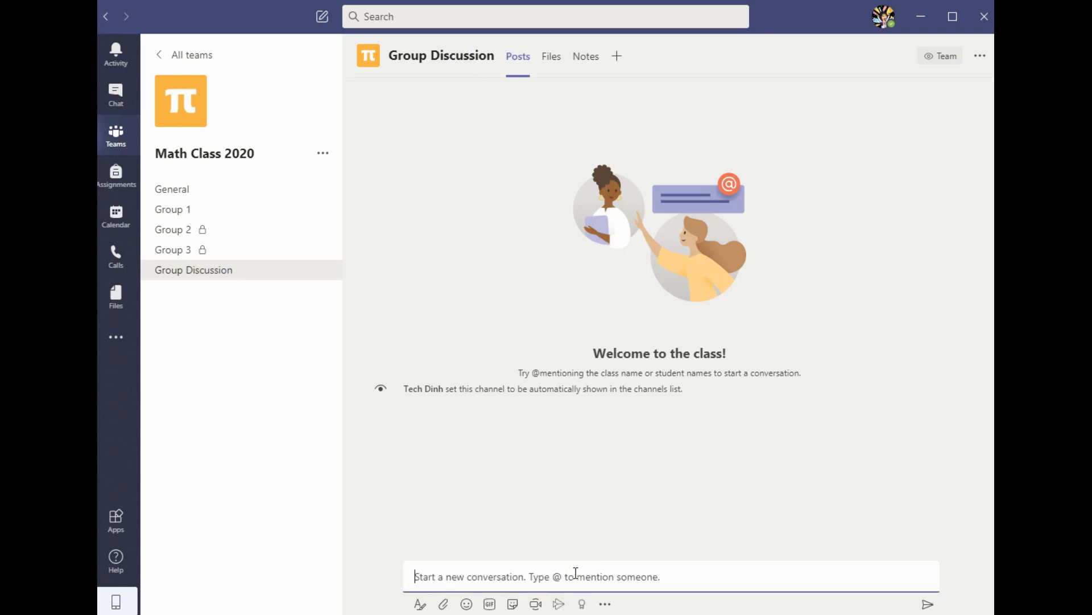
Post a message addressing the two Group 3 students by first name with @, ending with "you two are in group 3"
{"action": "type", "text": "@martha and "}
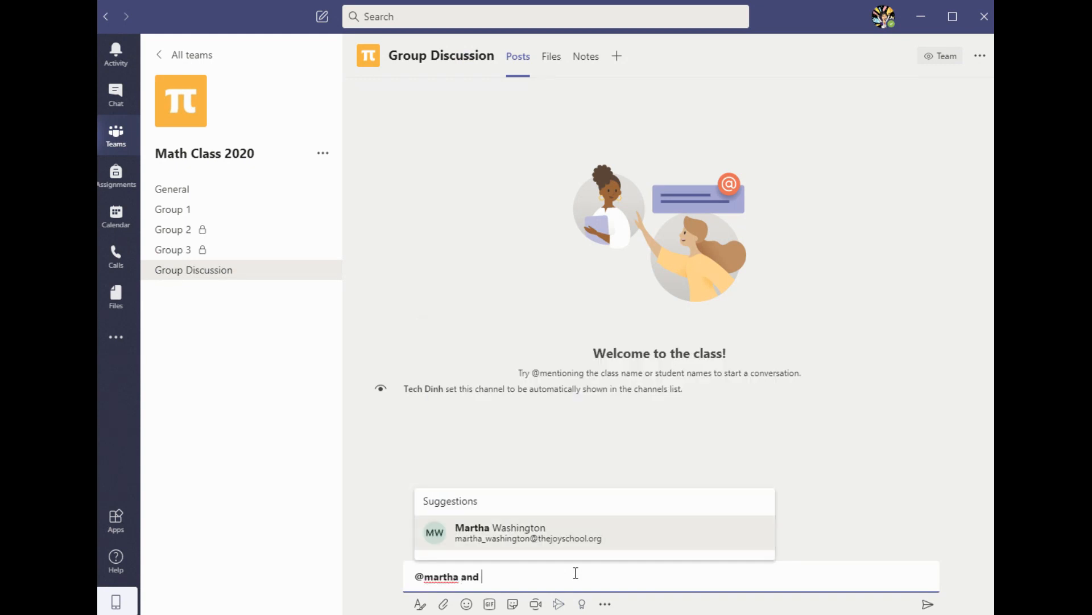
{"action": "type", "text": "@paul"}
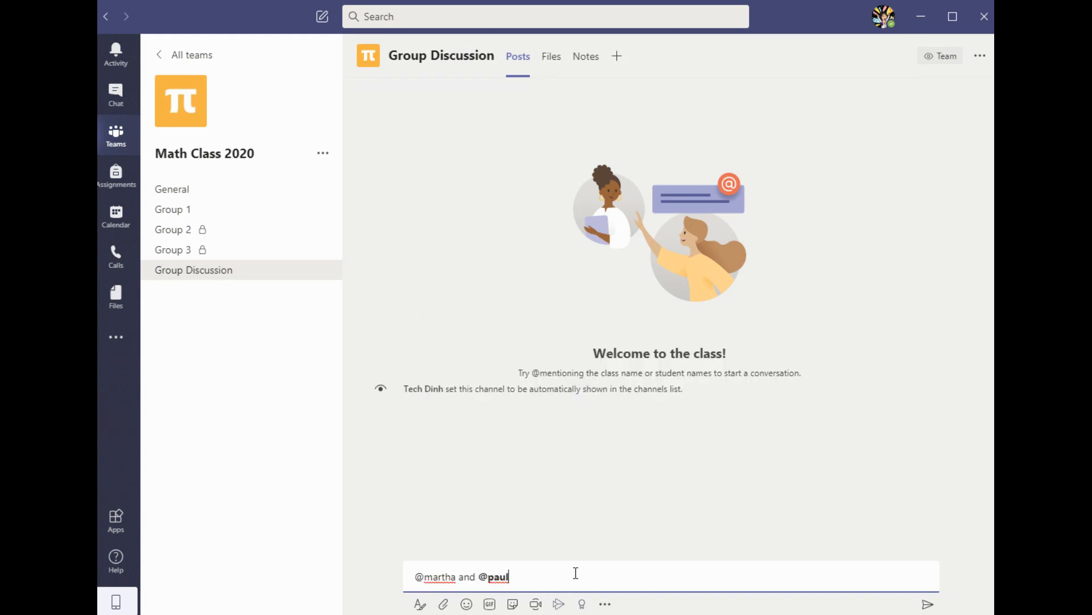
{"action": "type", "text": ", you two are in group 3"}
{"action": "key", "text": "Return"}
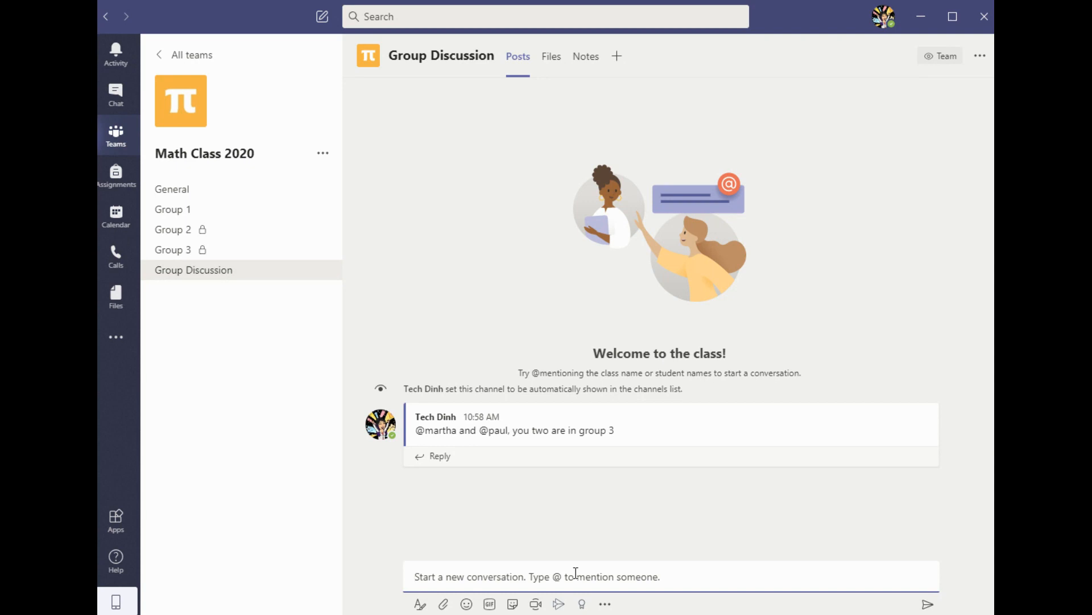
Start an instant meeting in the Group Discussion channel and return to the team's channels
{"action": "left_click", "coordinate": [536, 604]}
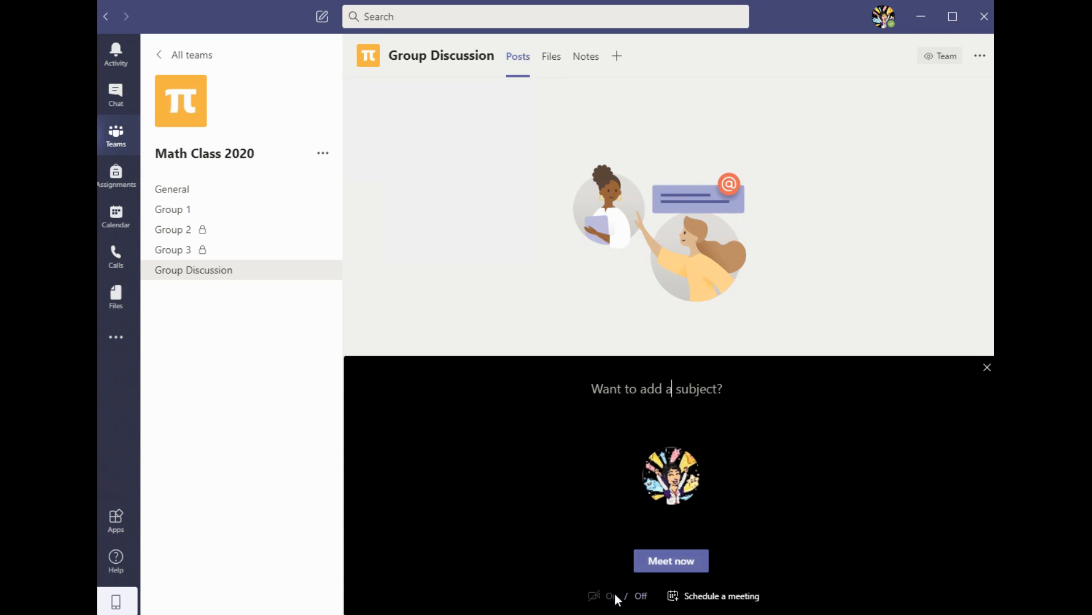
{"action": "left_click", "coordinate": [692, 564]}
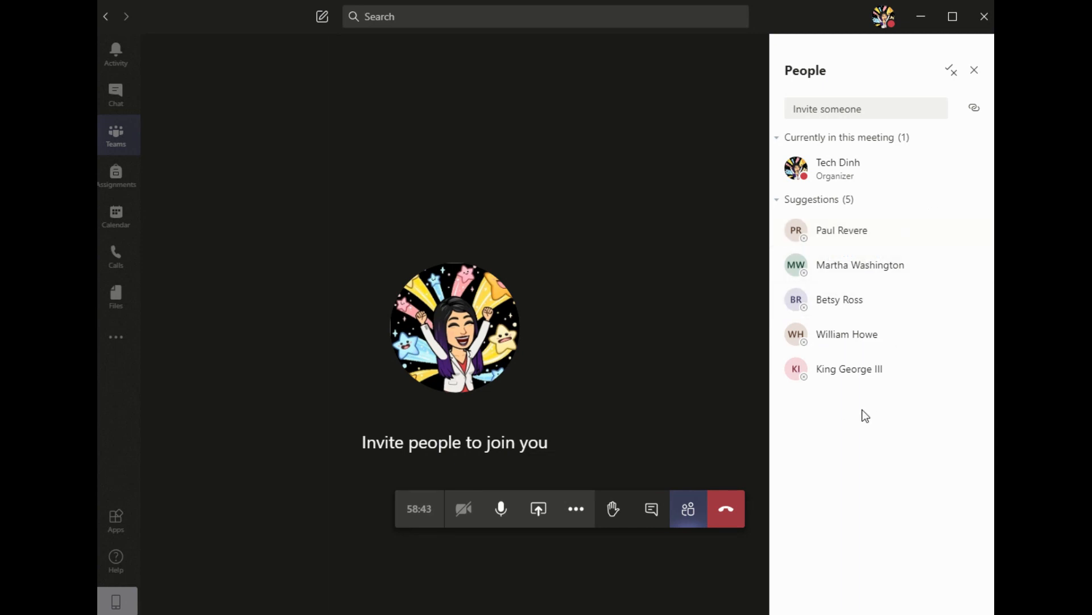
{"action": "left_click", "coordinate": [116, 136]}
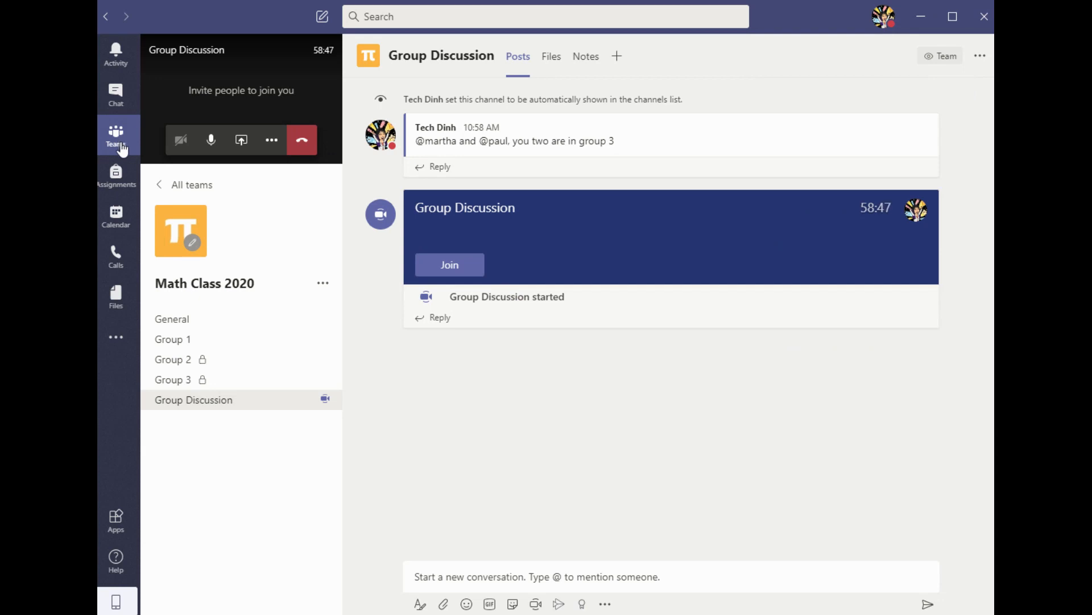
Start an instant meeting in the Group 1 channel and switch back to the held Group Discussion meeting
{"action": "left_click", "coordinate": [188, 346]}
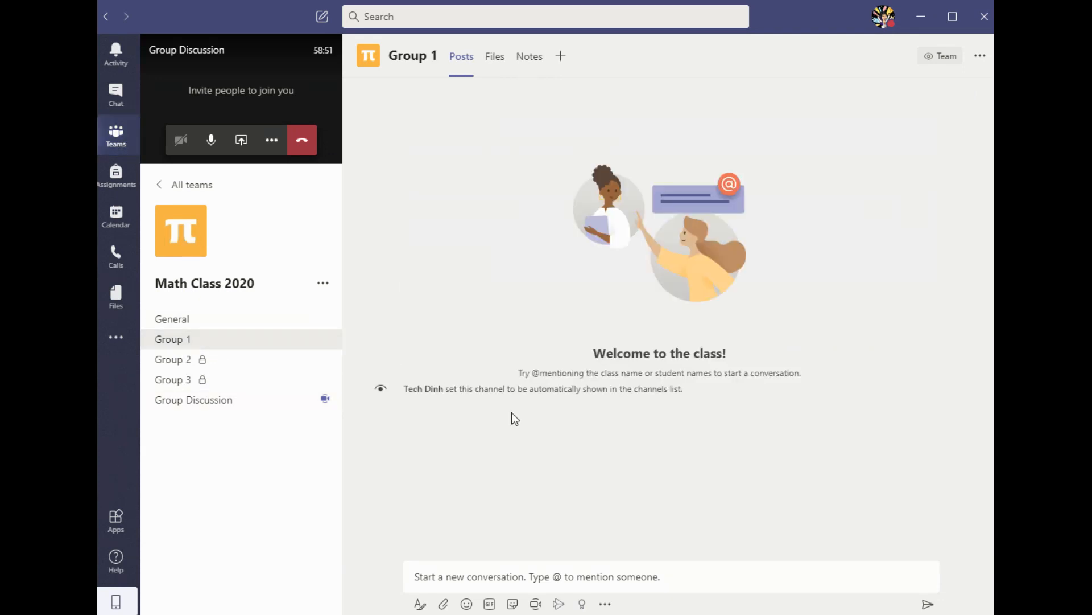
{"action": "left_click", "coordinate": [536, 604]}
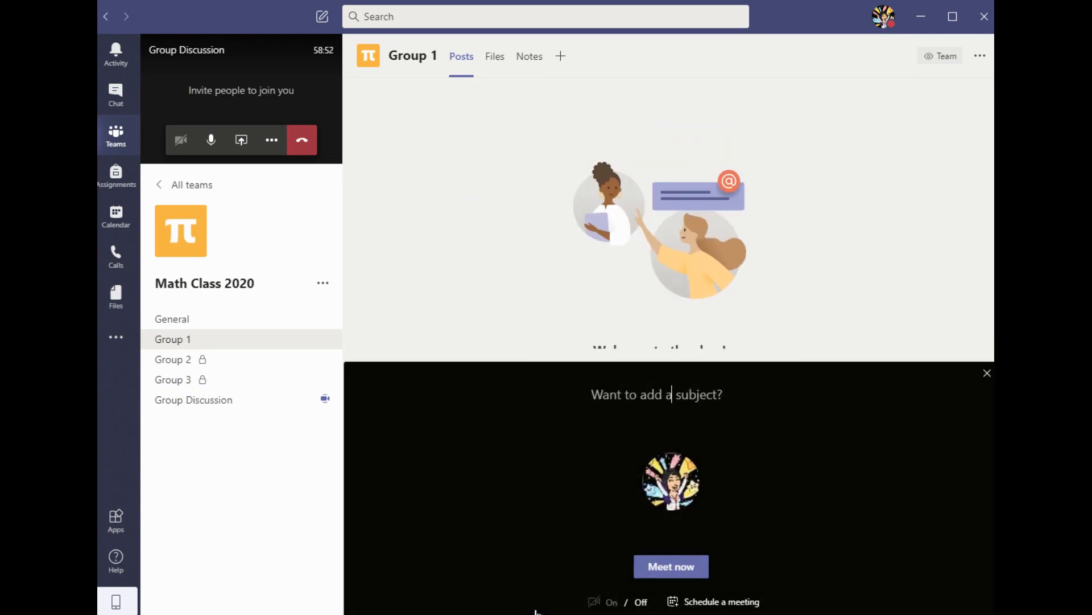
{"action": "left_click", "coordinate": [688, 563]}
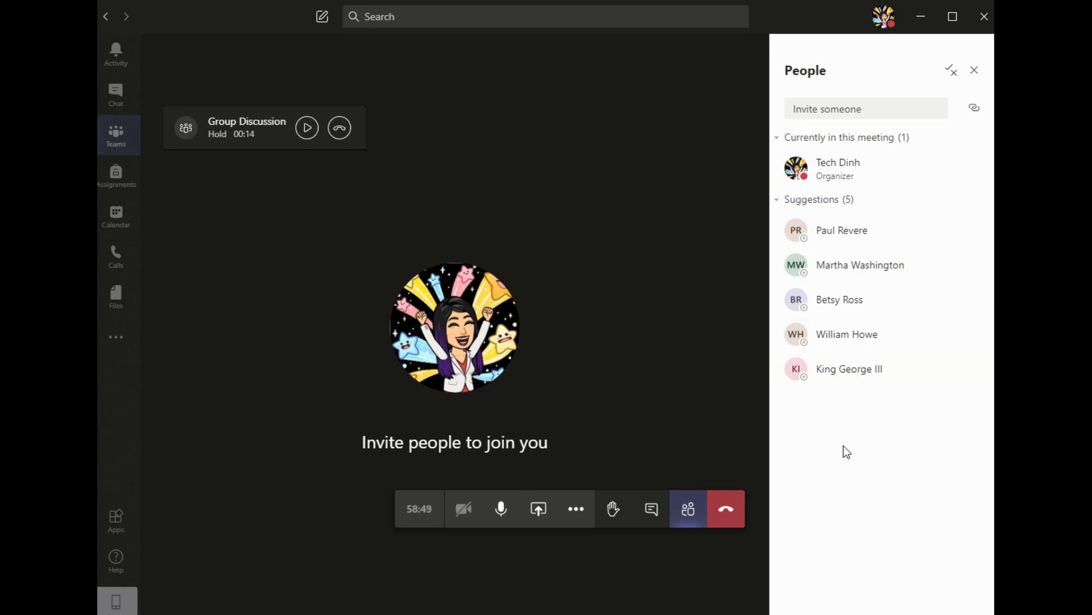
{"action": "left_click", "coordinate": [311, 139]}
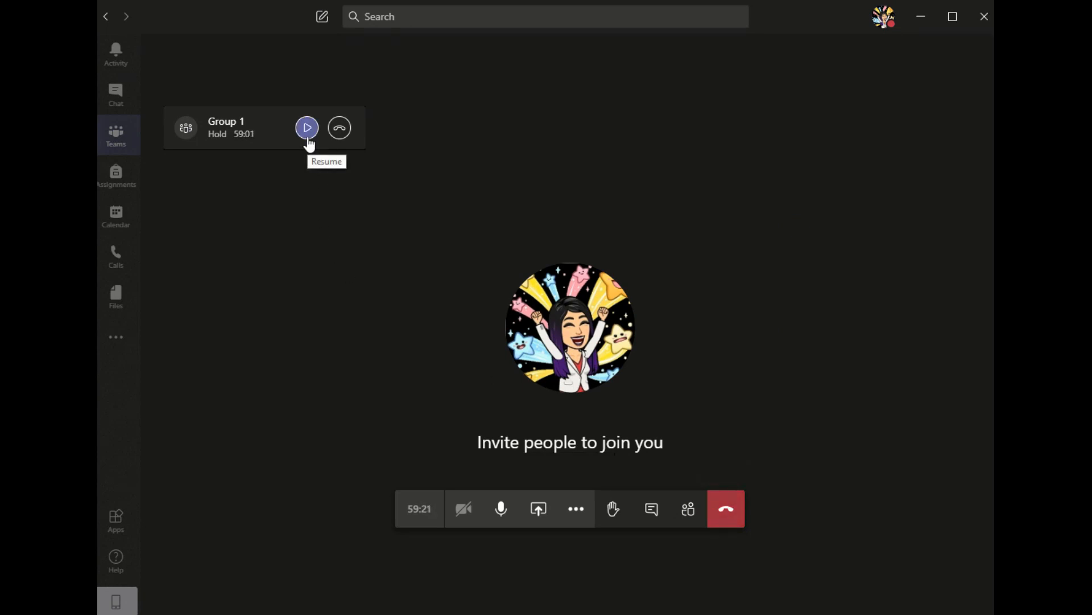
Start an instant meeting in the private Group 2 channel
{"action": "left_click", "coordinate": [117, 141]}
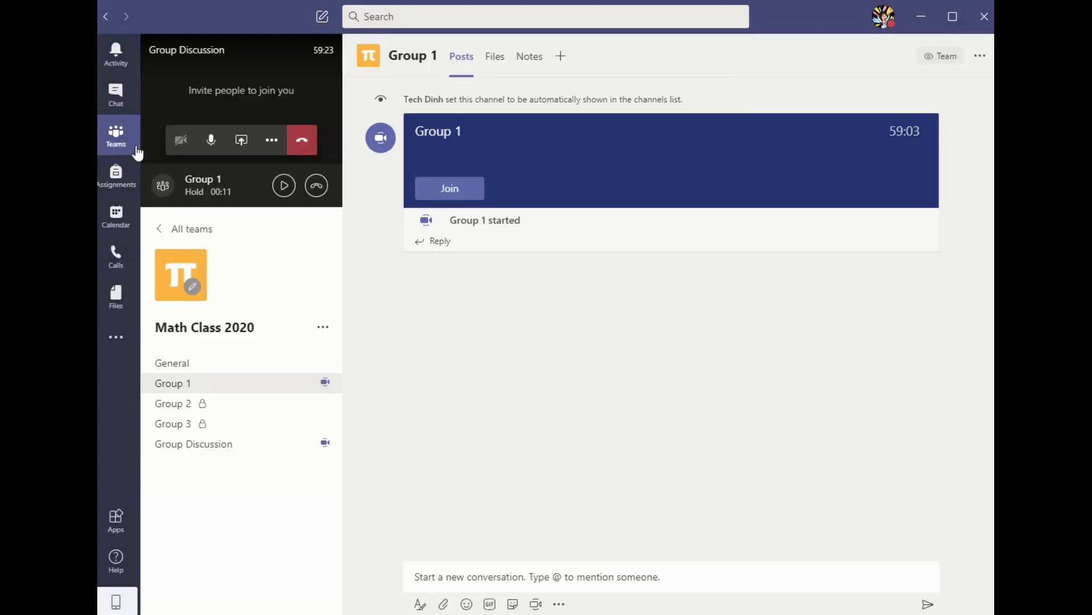
{"action": "left_click", "coordinate": [273, 405]}
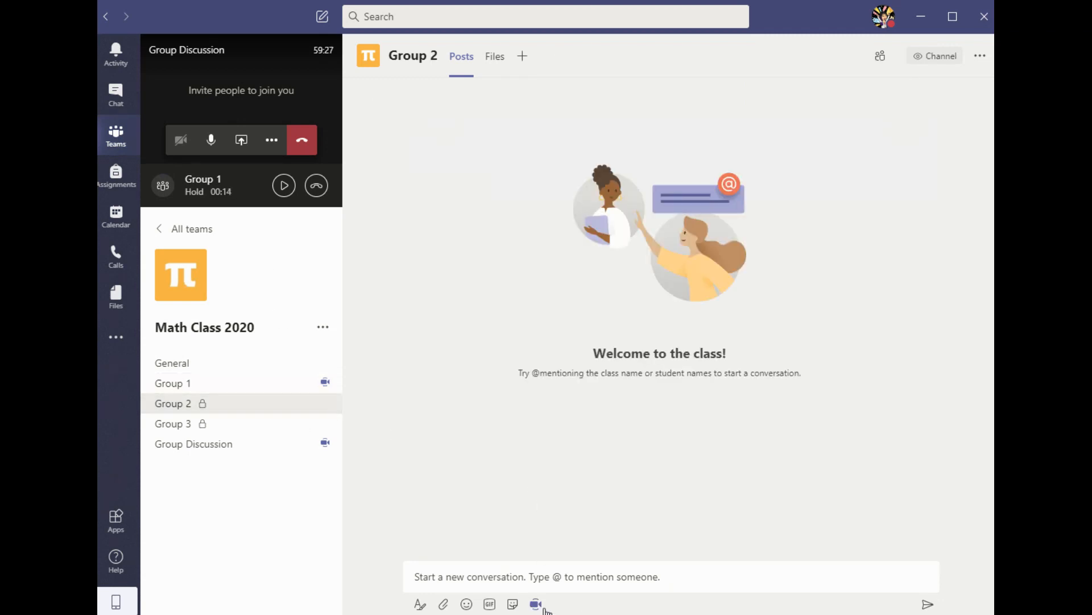
{"action": "left_click", "coordinate": [536, 604]}
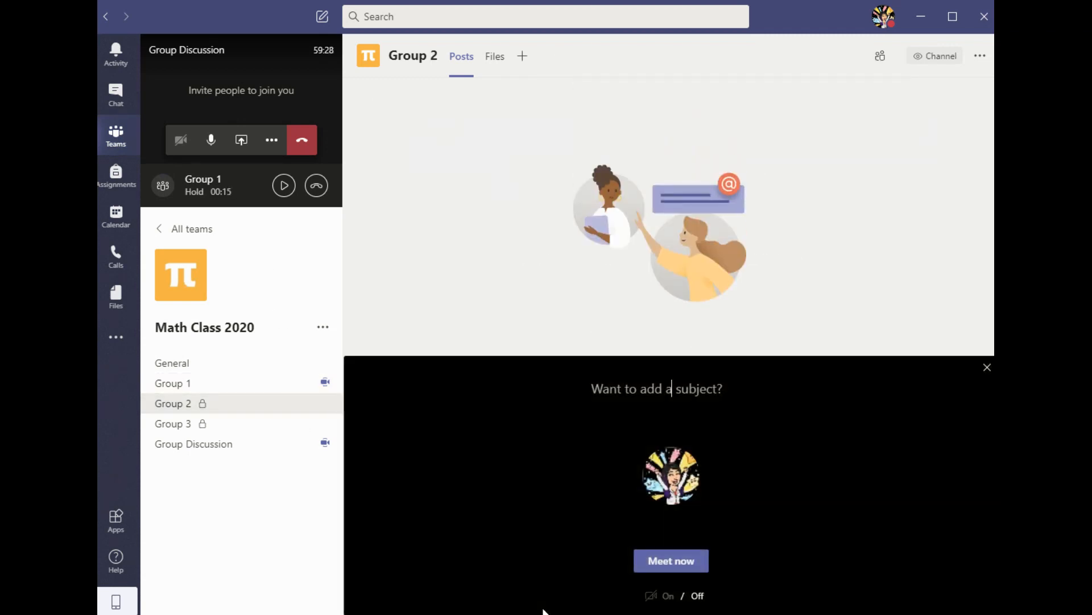
{"action": "left_click", "coordinate": [656, 561]}
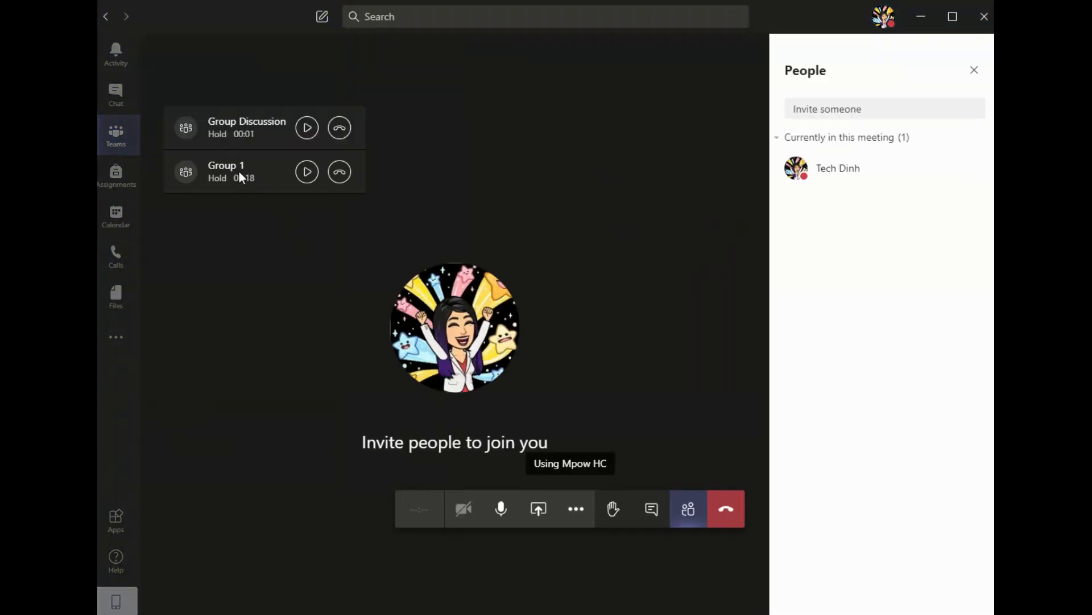
Start an instant meeting in the private Group 3 channel
{"action": "left_click", "coordinate": [116, 135]}
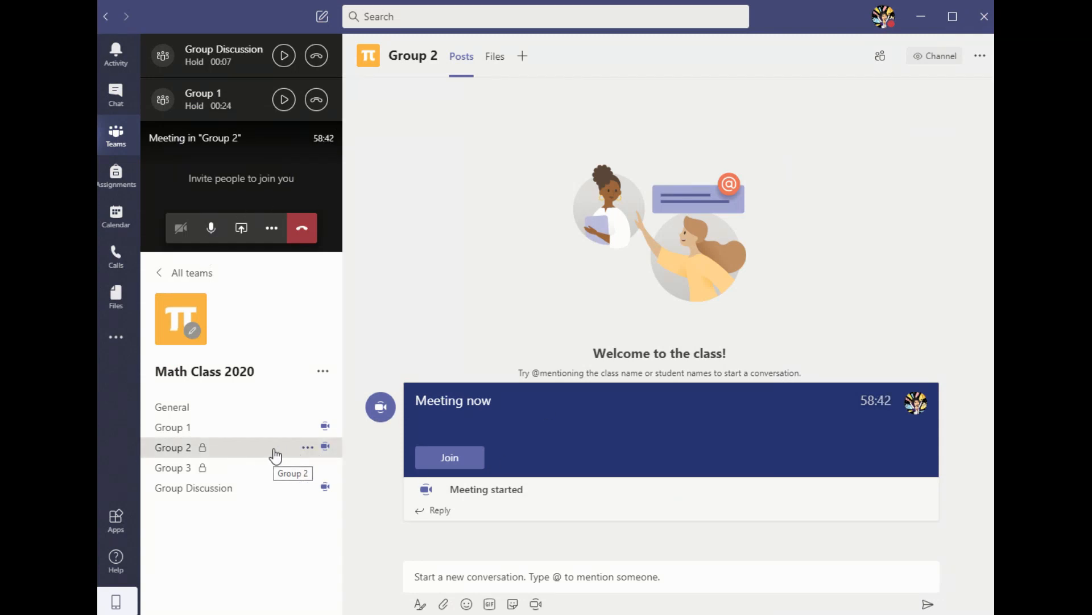
{"action": "left_click", "coordinate": [262, 473]}
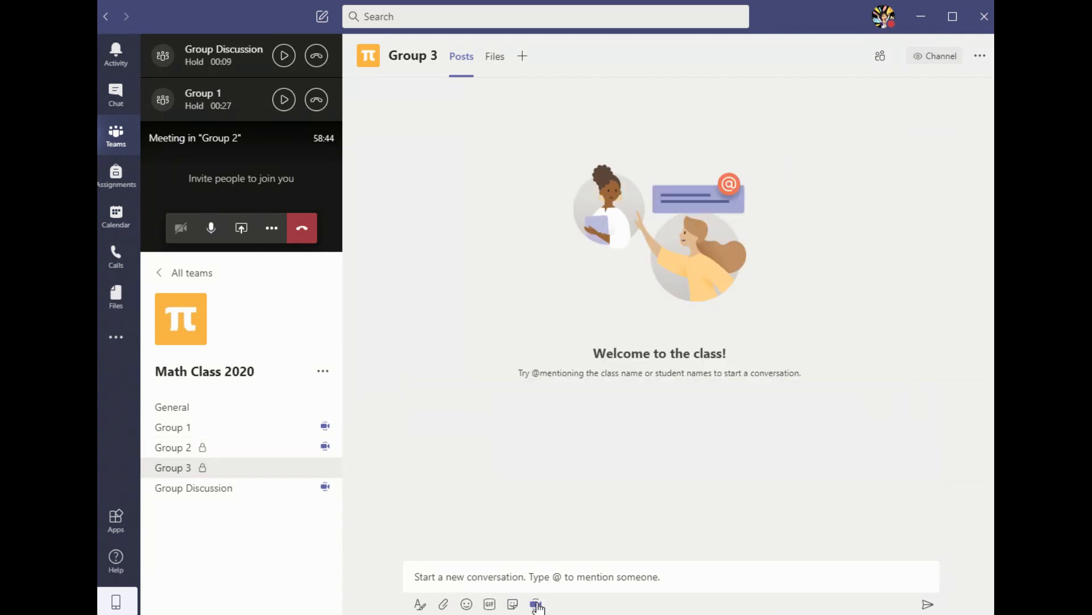
{"action": "left_click", "coordinate": [536, 603]}
{"action": "left_click", "coordinate": [643, 565]}
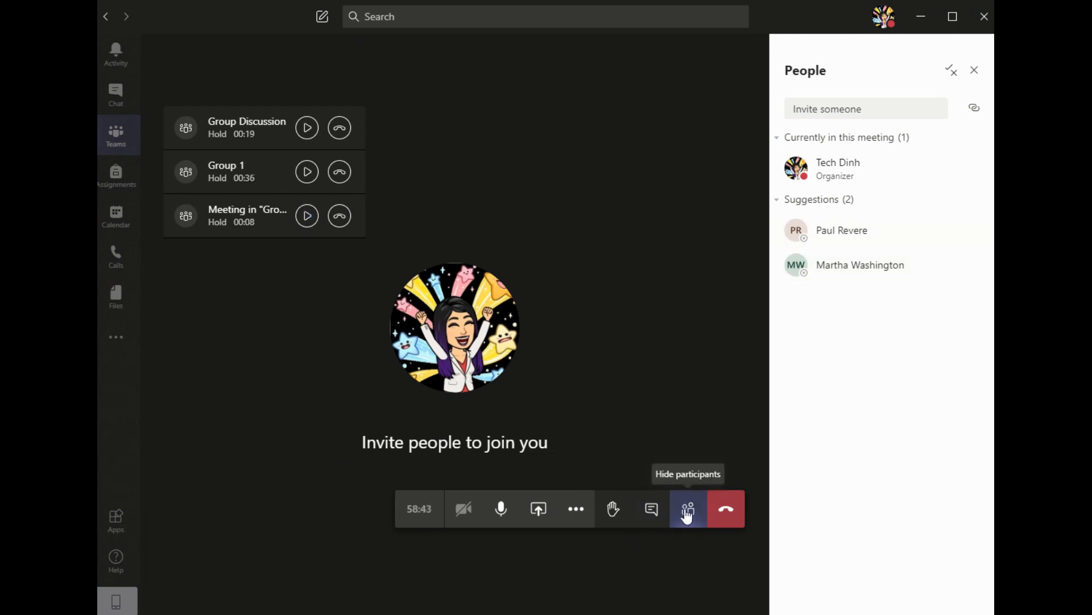
Resume the held Group 2 meeting, switch over to the held Group 1 meeting, and return to the team's channels
{"action": "left_click", "coordinate": [308, 216]}
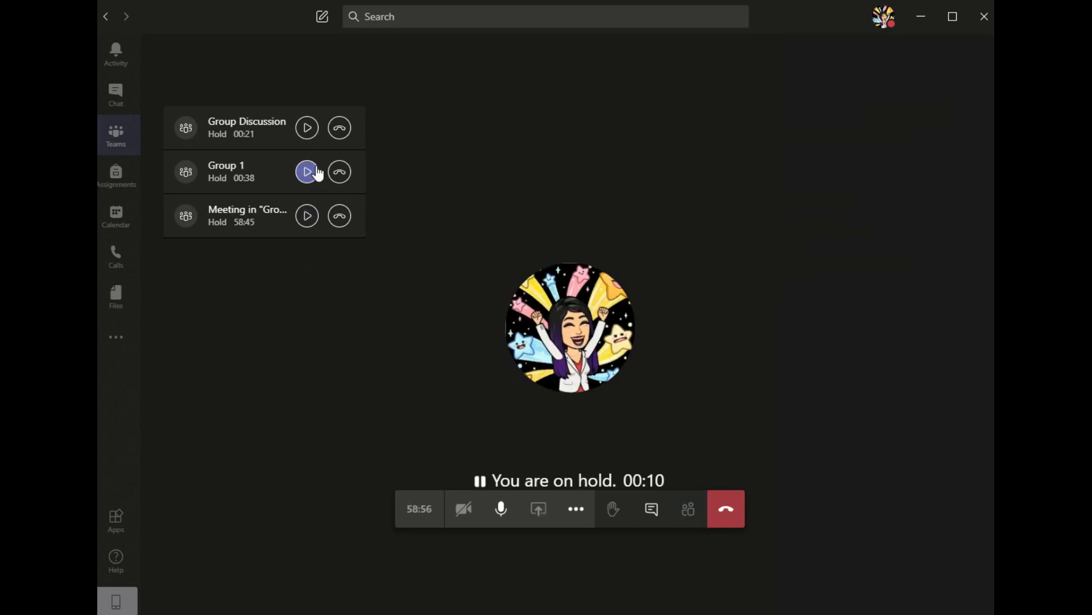
{"action": "left_click", "coordinate": [310, 172]}
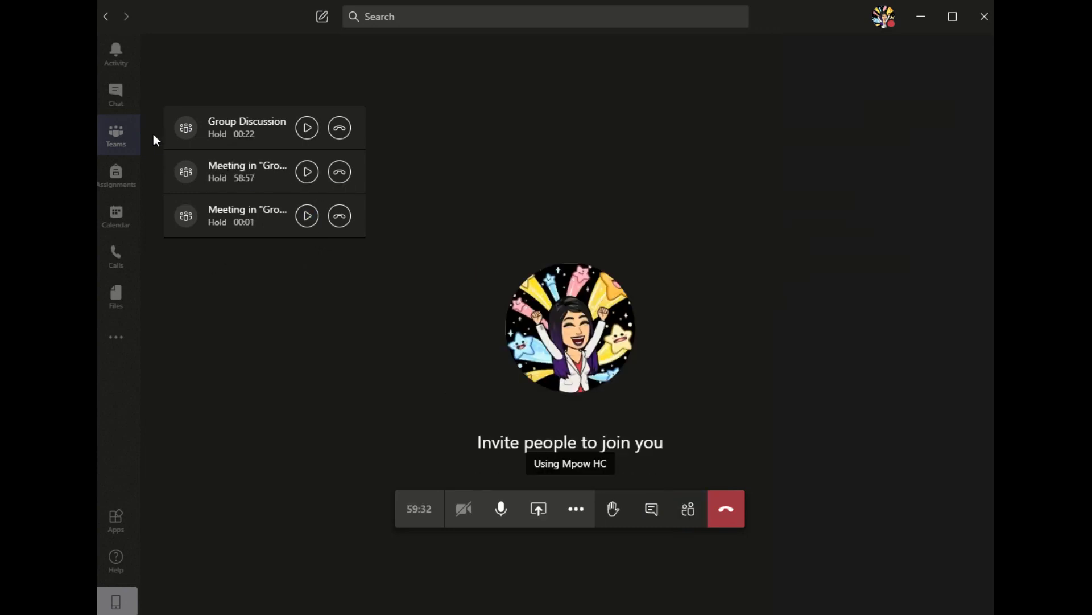
{"action": "left_click", "coordinate": [124, 135]}
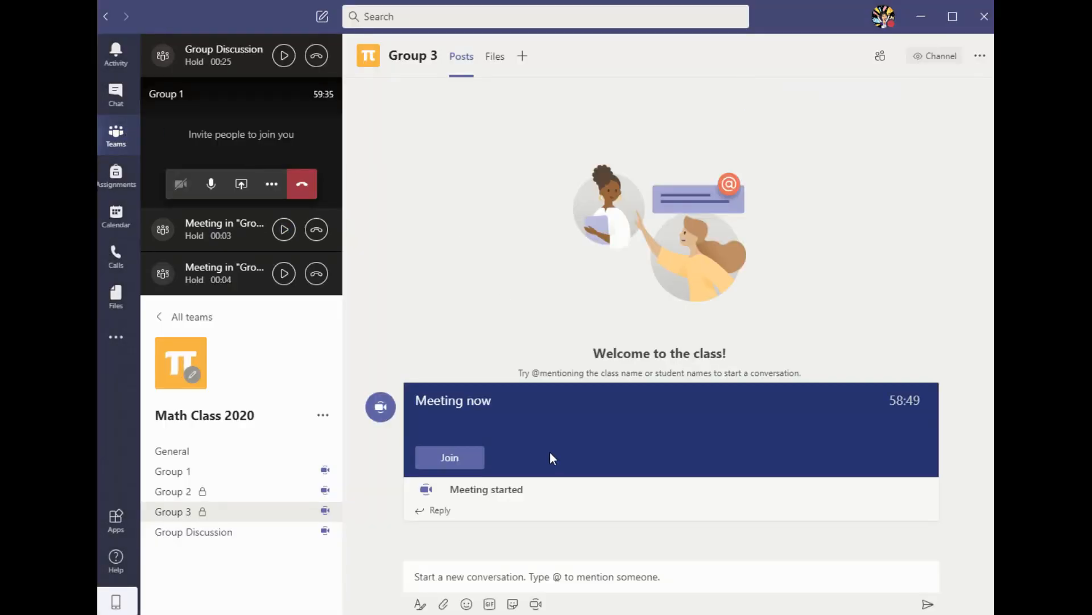